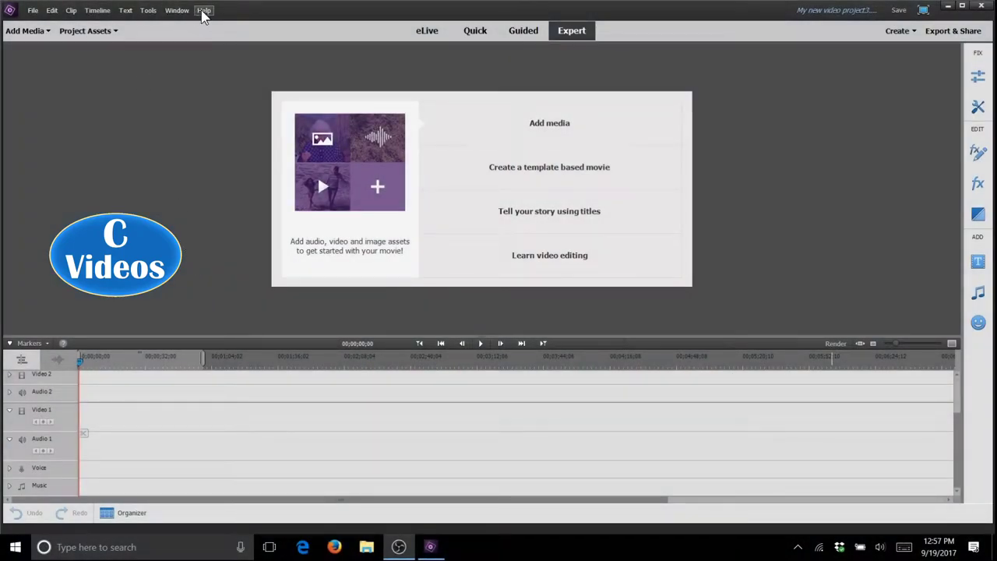
View the About Adobe Premiere Elements box showing version 15.0, then close it.
left_click(204, 11)
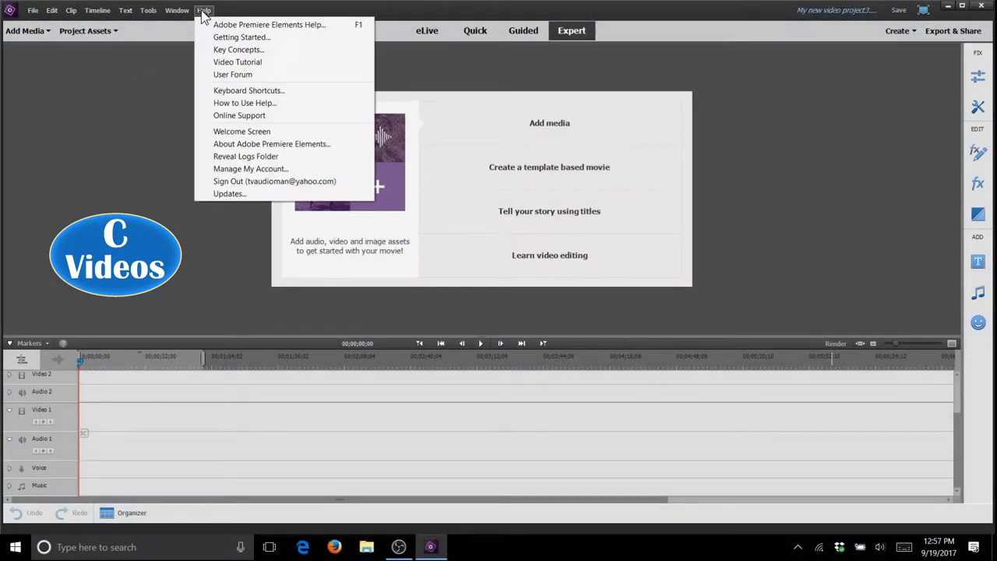
left_click(242, 143)
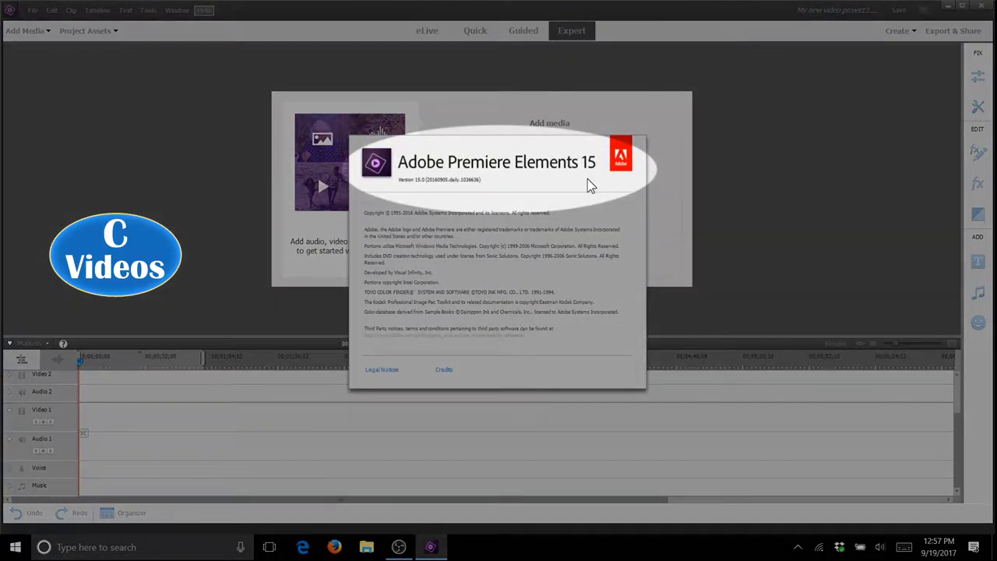
scroll(426, 210, "down", 1)
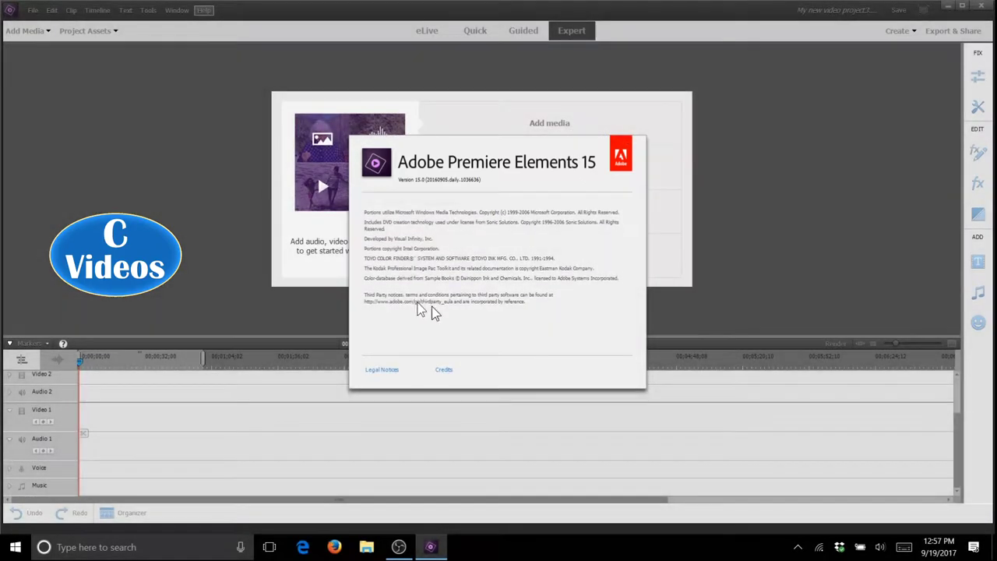
left_click(433, 311)
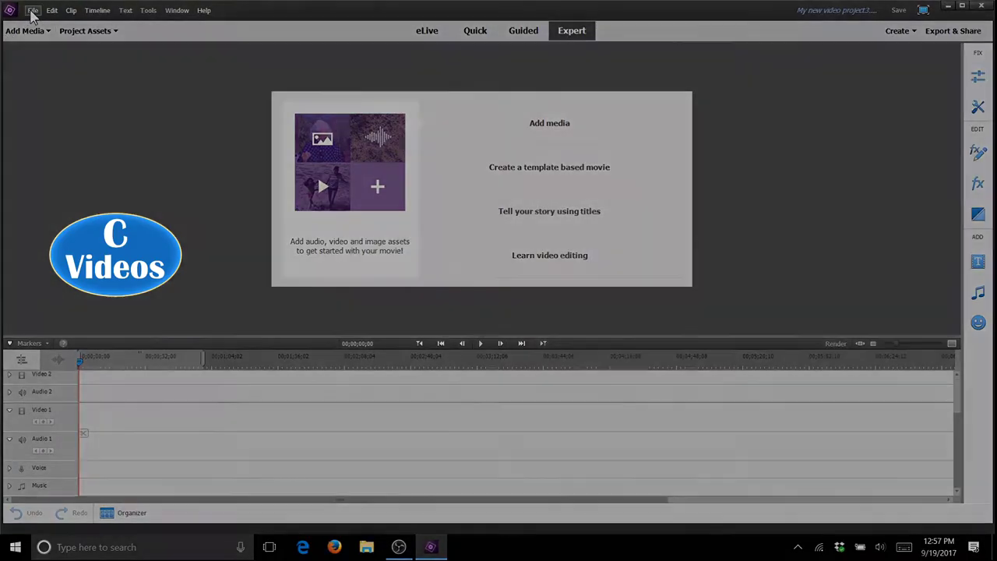
left_click(32, 10)
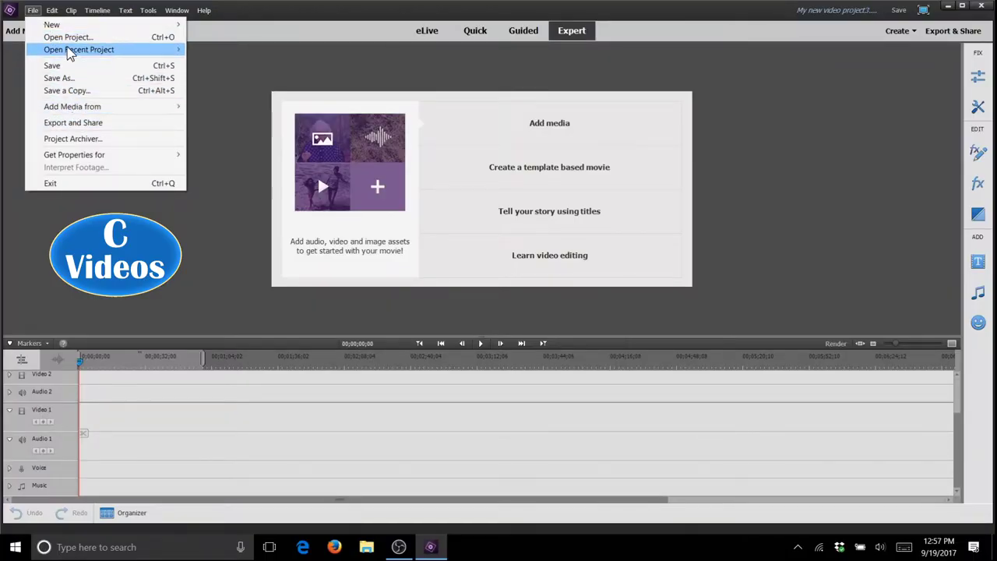
Open the recent project Delta Faucet Repair.prel from C:\Video Projects\Delta Faucet Repair.
mouse_move(123, 54)
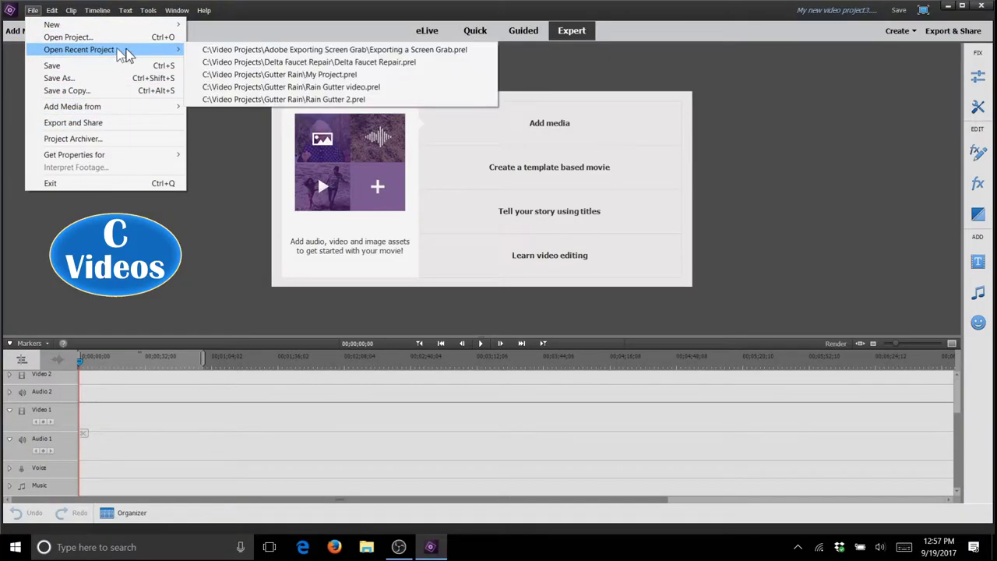
left_click(257, 62)
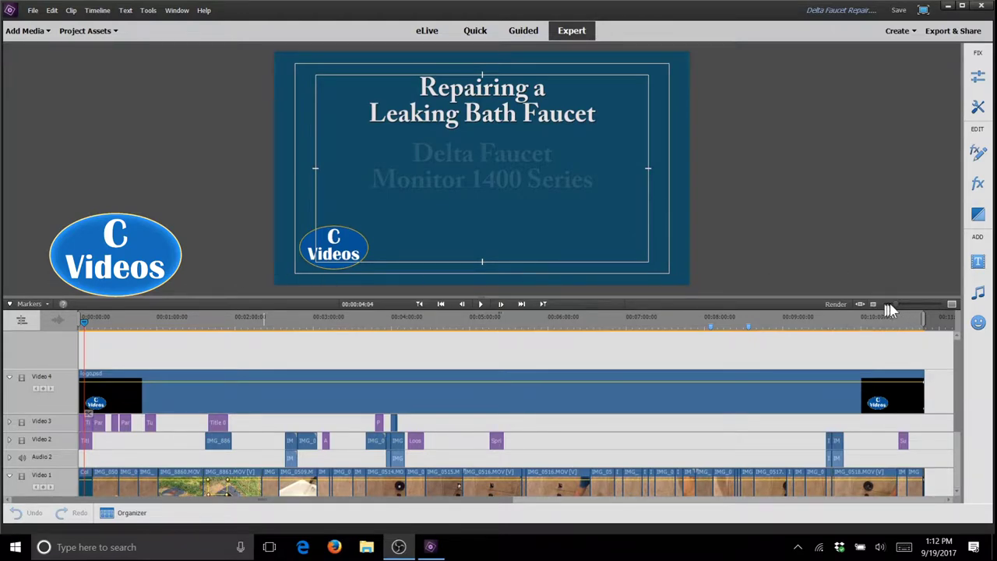
Zoom the timeline and place the playhead near 00:00:02:03 on the full faucet title card.
left_click_drag(899, 308, 875, 309)
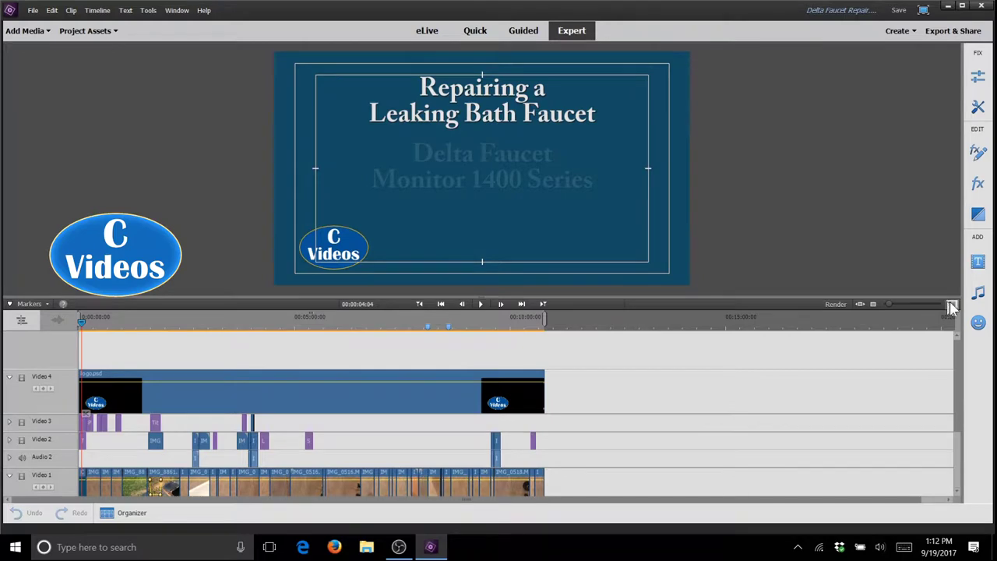
left_click(952, 305)
left_click(953, 306)
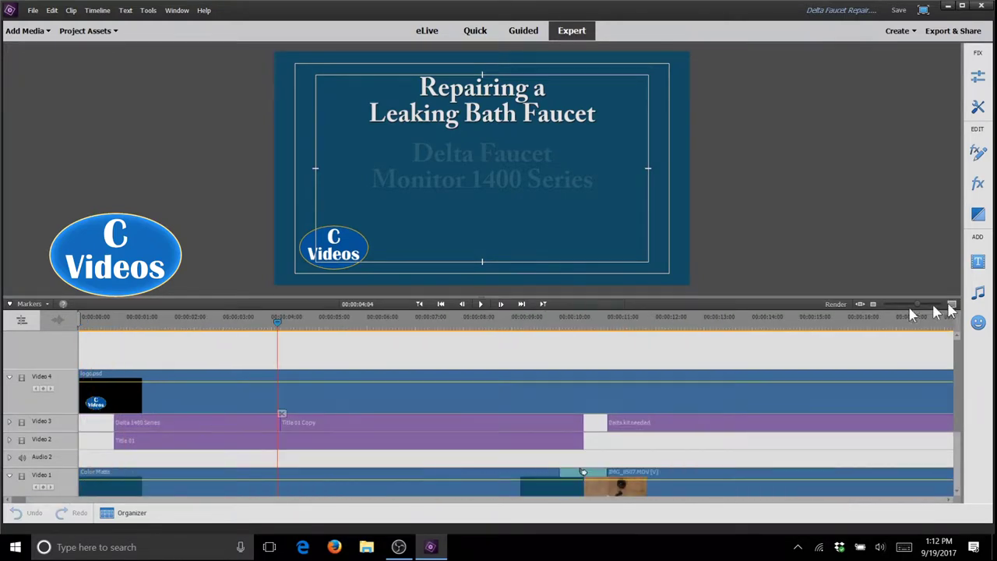
left_click(109, 324)
left_click_drag(110, 324, 184, 367)
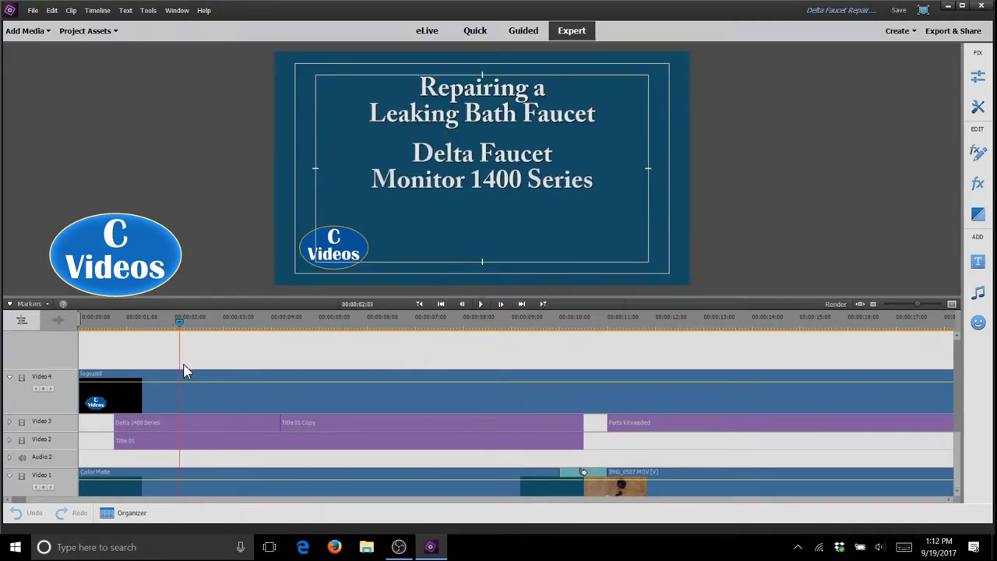
left_click(33, 10)
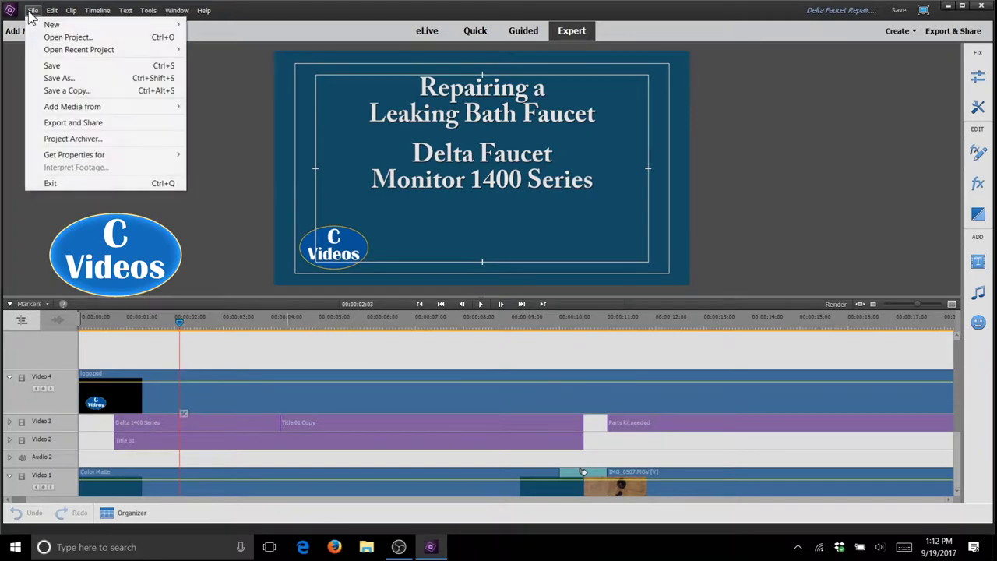
Open Export & Share and look through the Quick Export and Devices options.
left_click(70, 123)
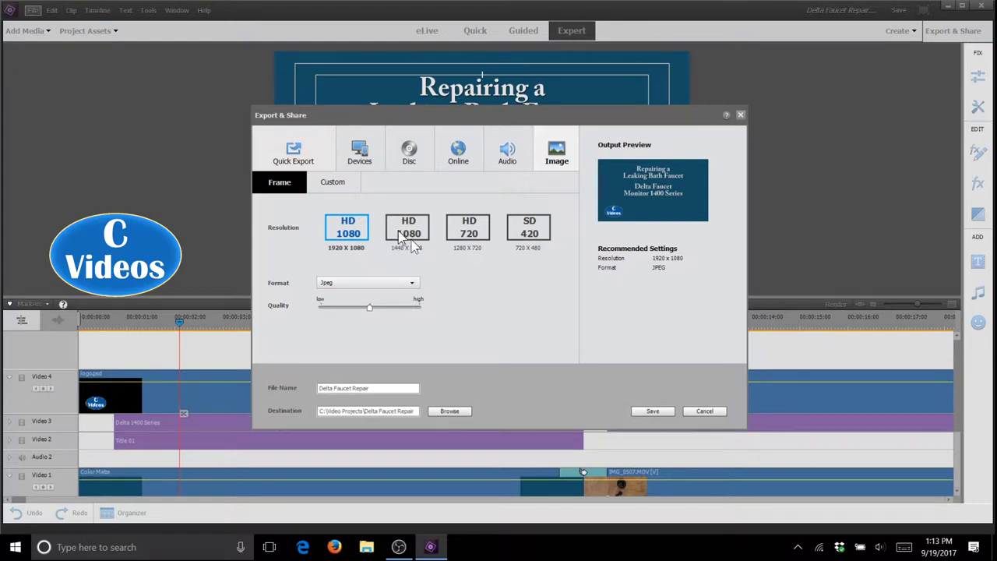
left_click(294, 152)
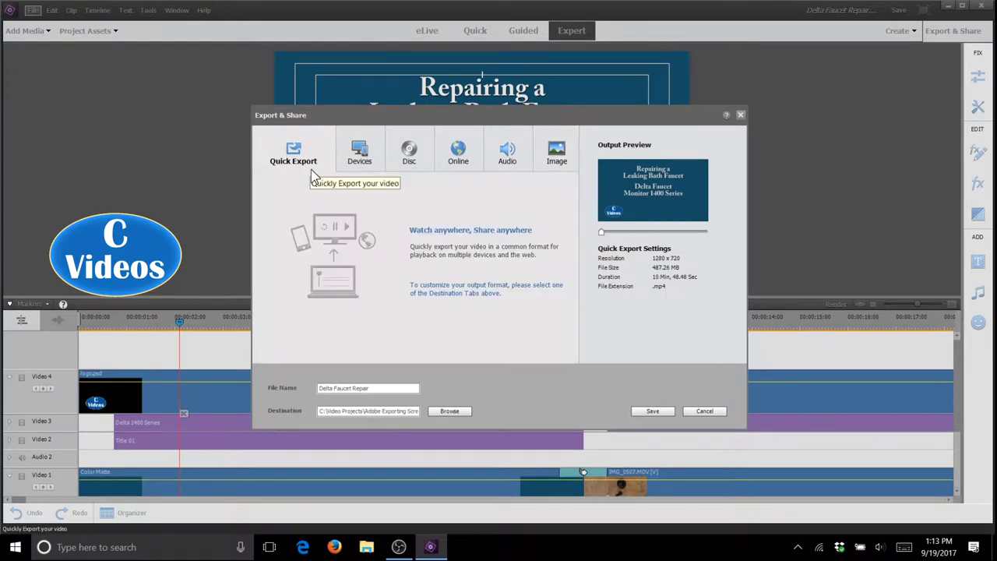
left_click(355, 160)
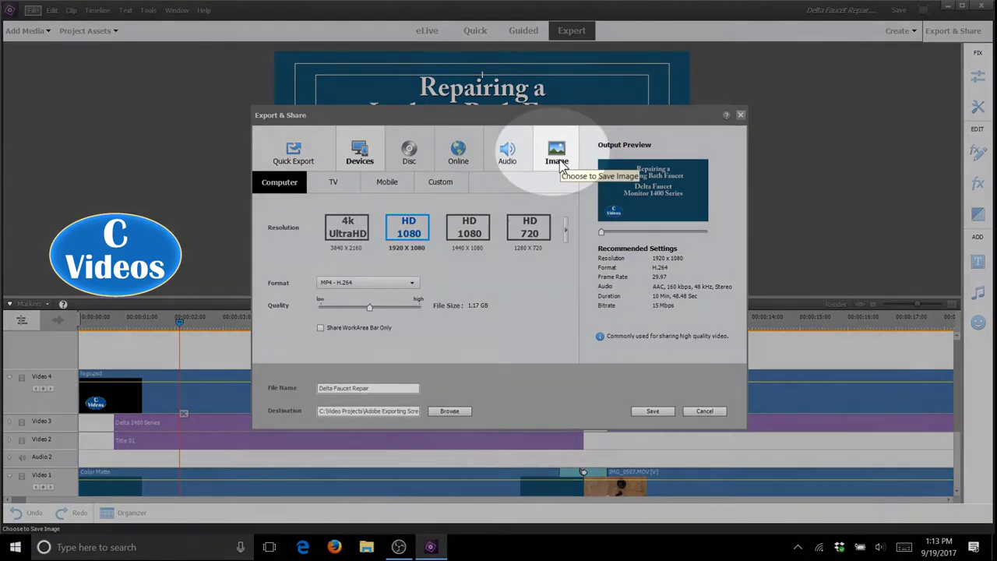
Choose still Image export and keep the 1920 x 1080 HD resolution.
left_click(564, 163)
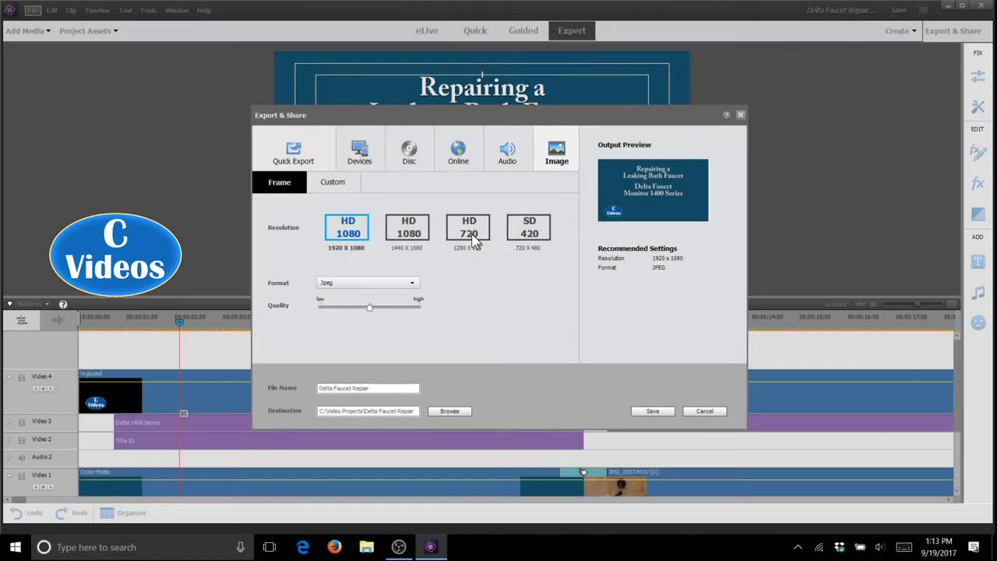
left_click(473, 238)
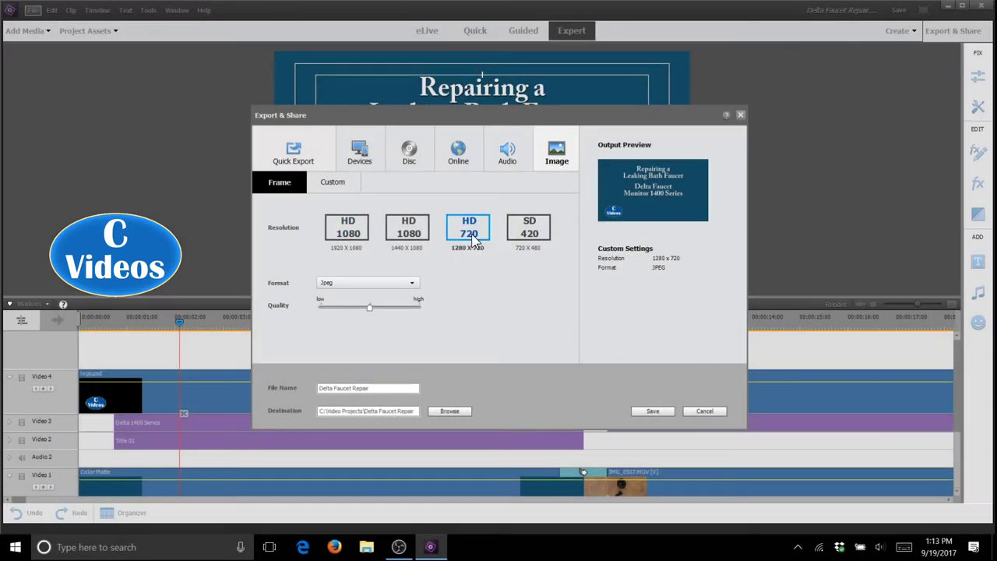
left_click(343, 230)
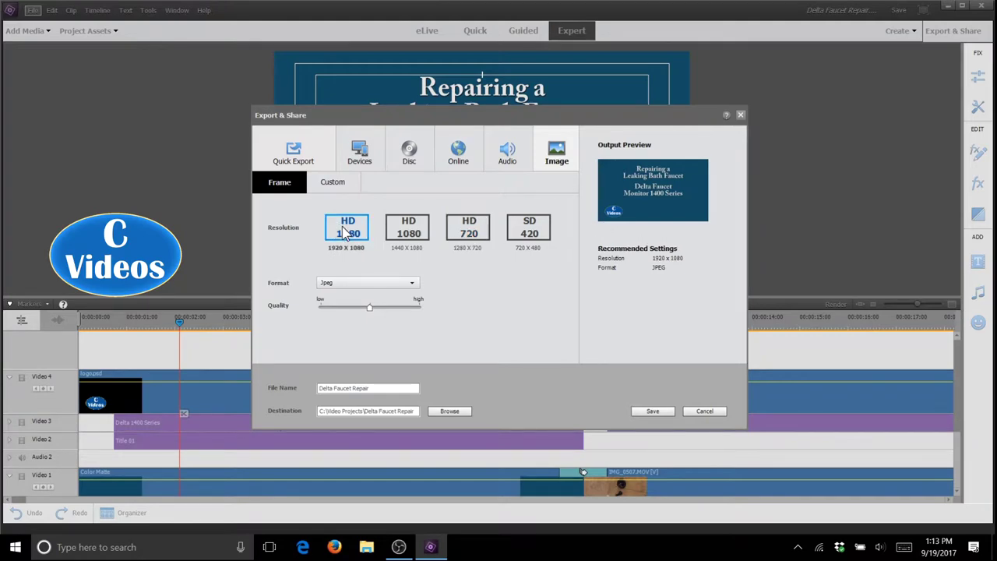
left_click(333, 184)
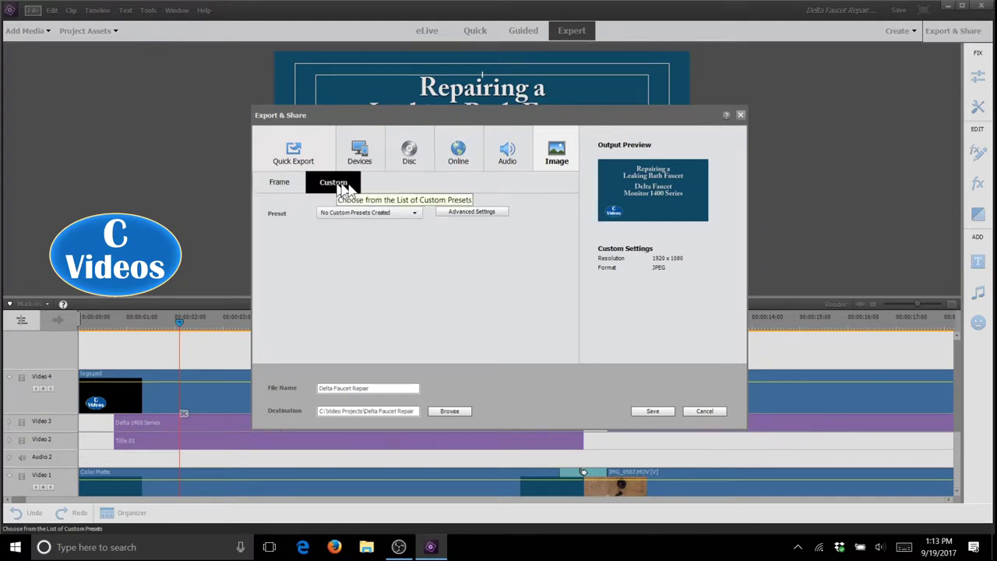
left_click(467, 212)
left_click(343, 150)
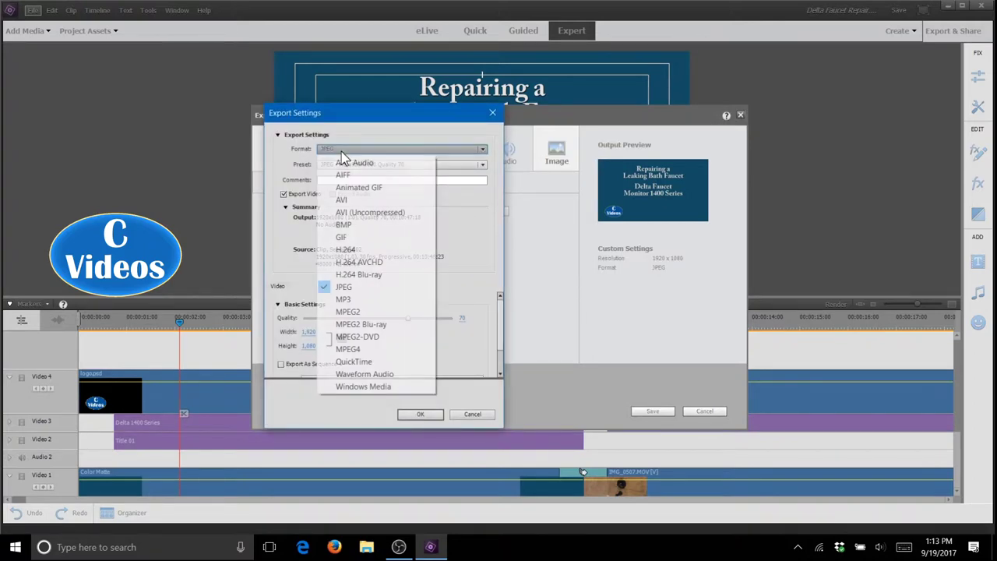
left_click(469, 239)
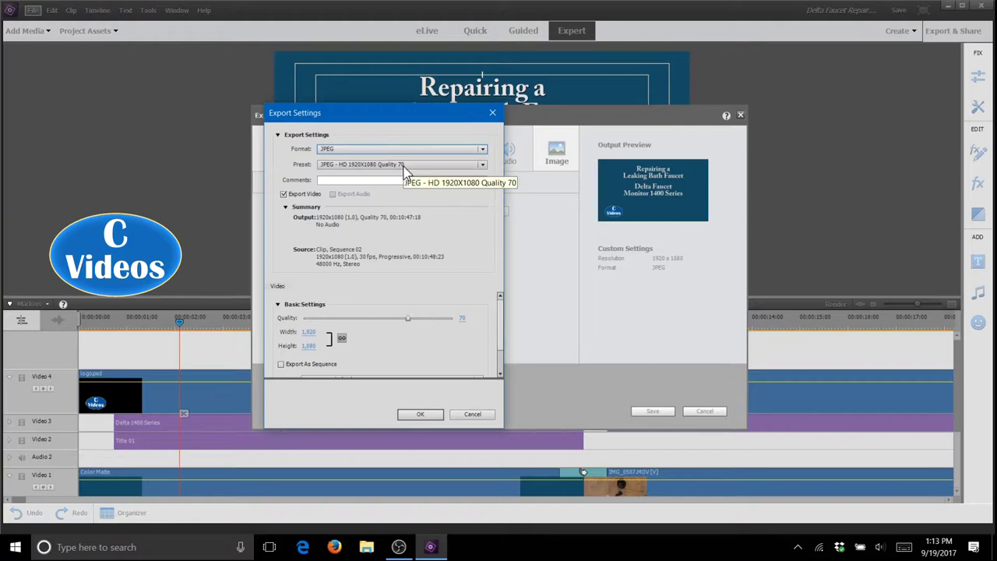
left_click(404, 166)
left_click(501, 212)
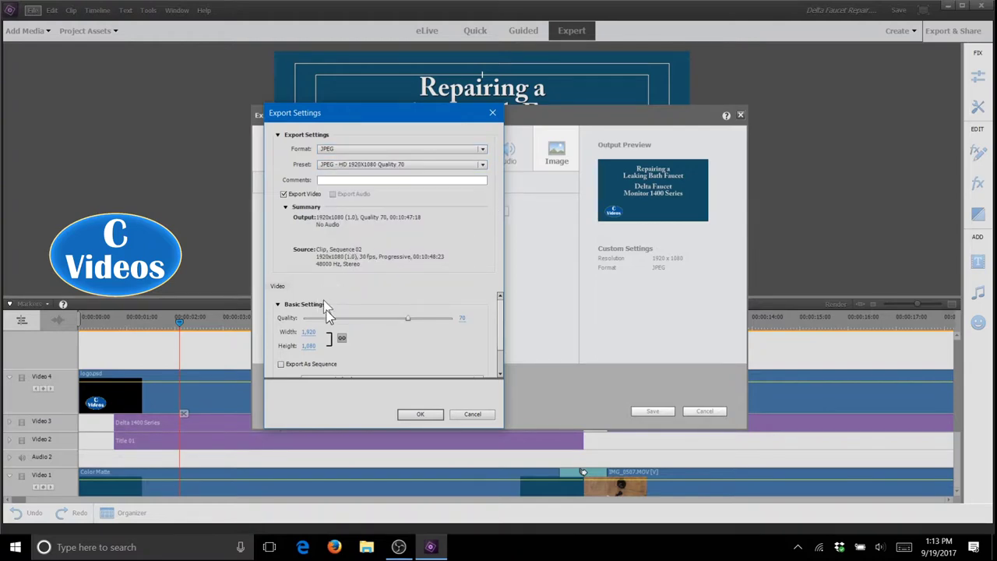
scroll(358, 344, "down", 2)
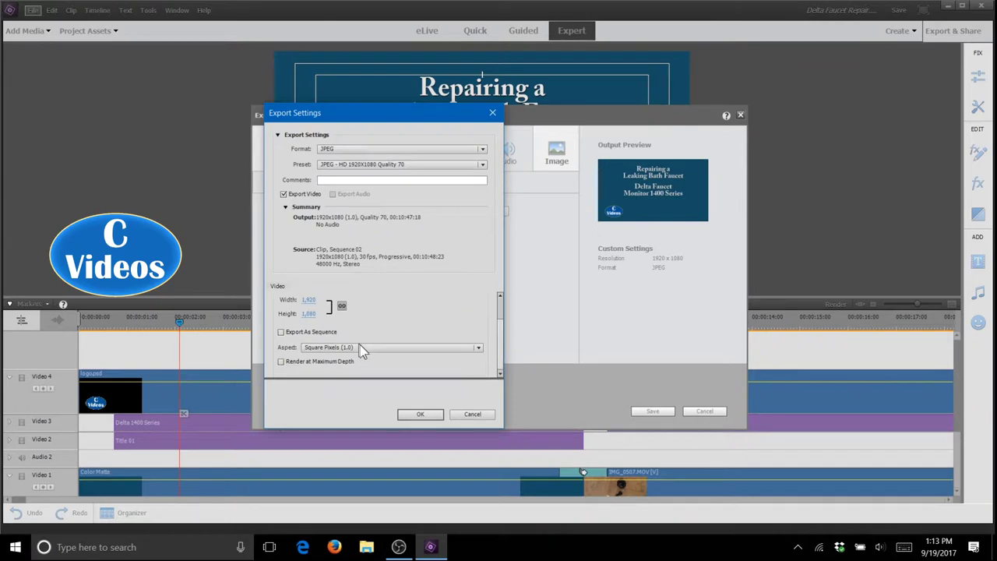
left_click(472, 413)
Save the frame as a 1920 x 1080 middle-quality JPEG named 'Delta Faucet Repair Title'.
left_click(282, 182)
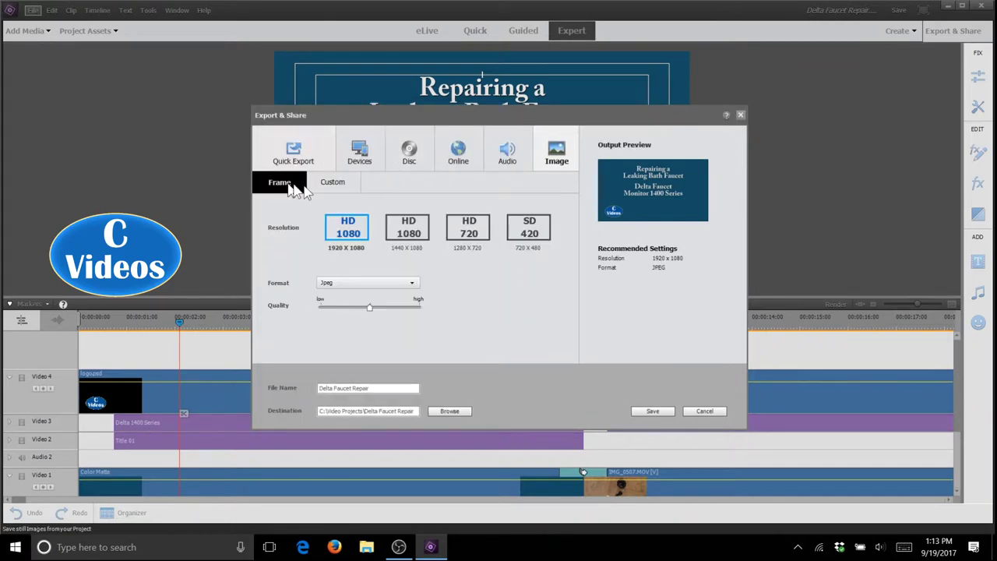
left_click(473, 226)
left_click(348, 229)
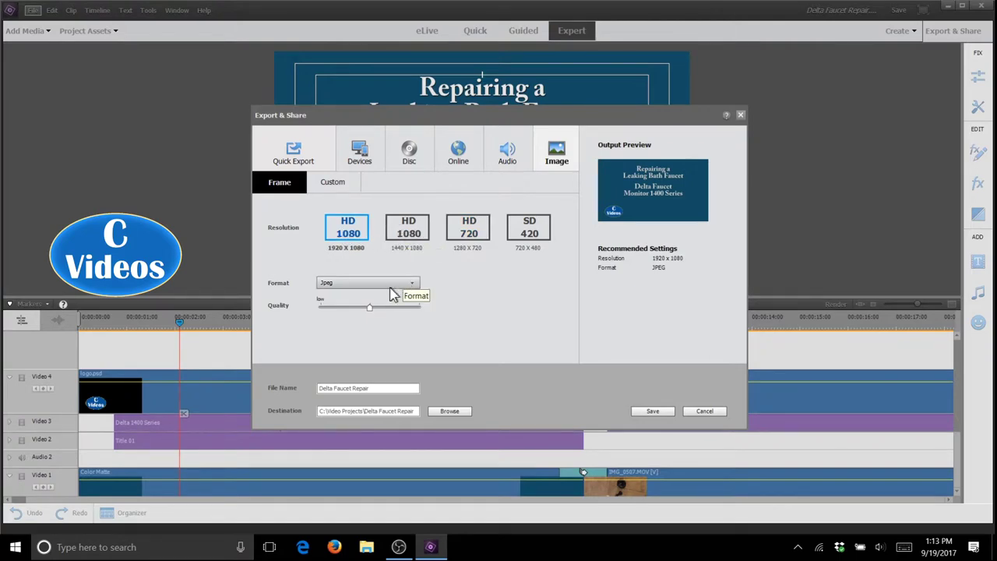
left_click(323, 308)
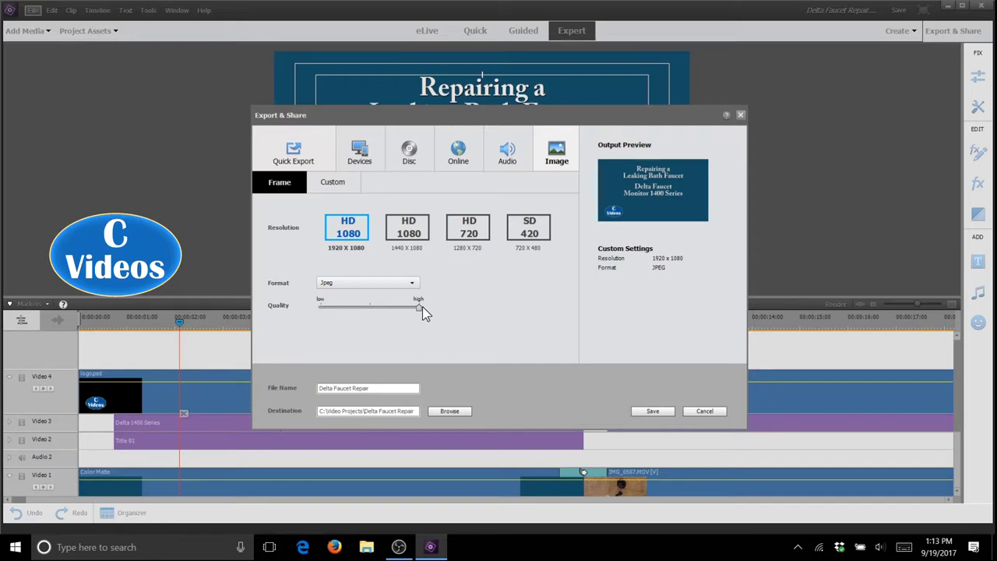
left_click(370, 307)
left_click(653, 413)
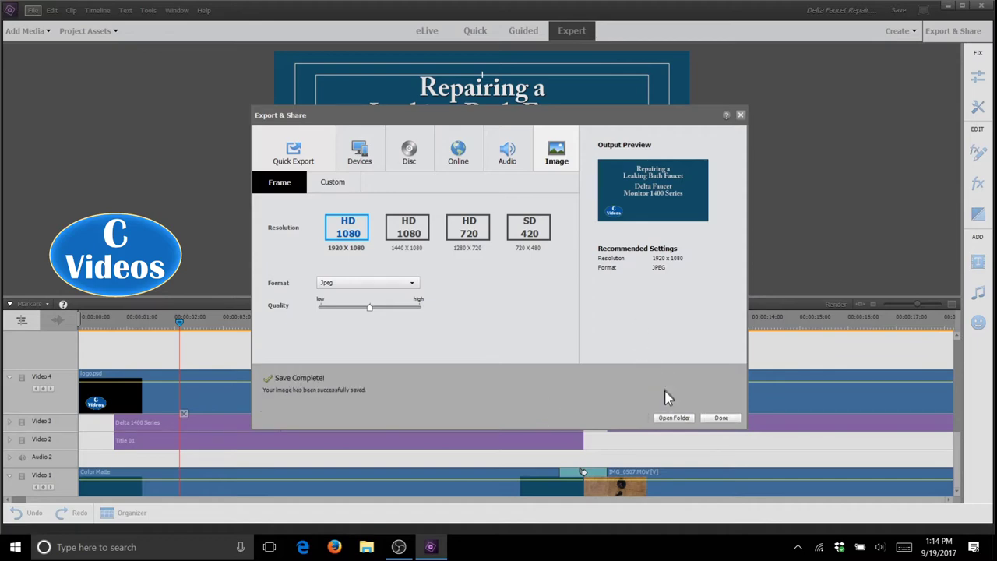
left_click(673, 418)
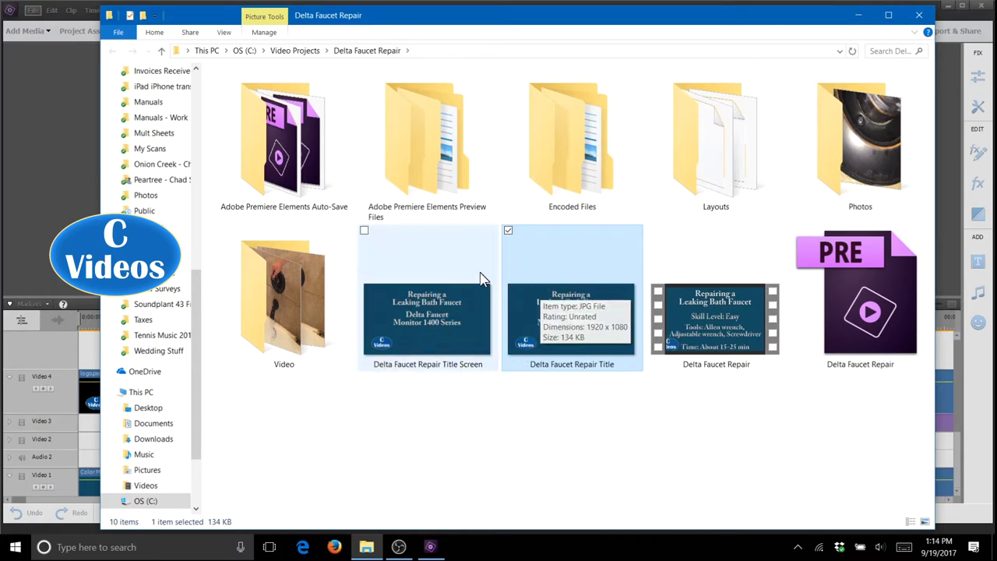
double_click(577, 271)
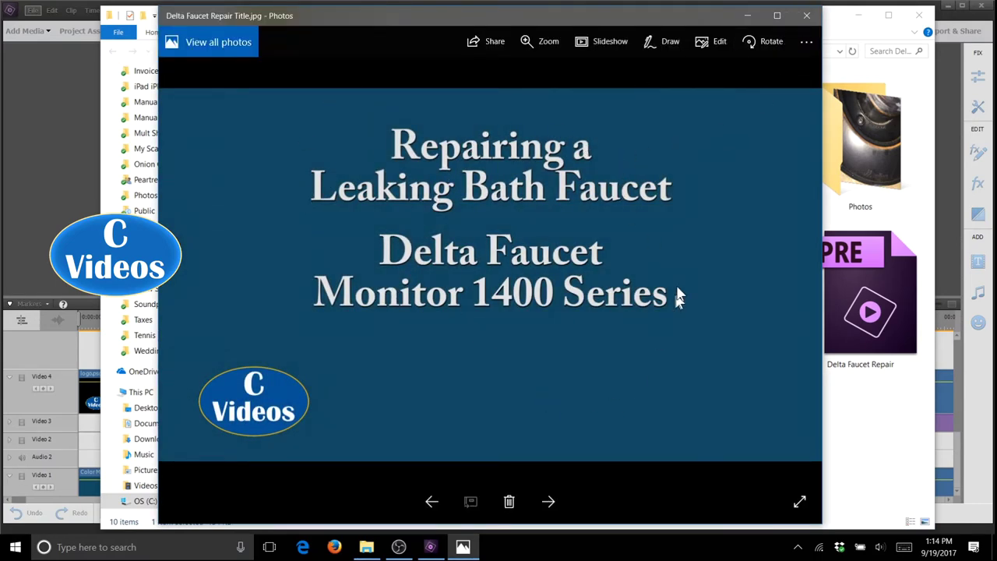
left_click(807, 17)
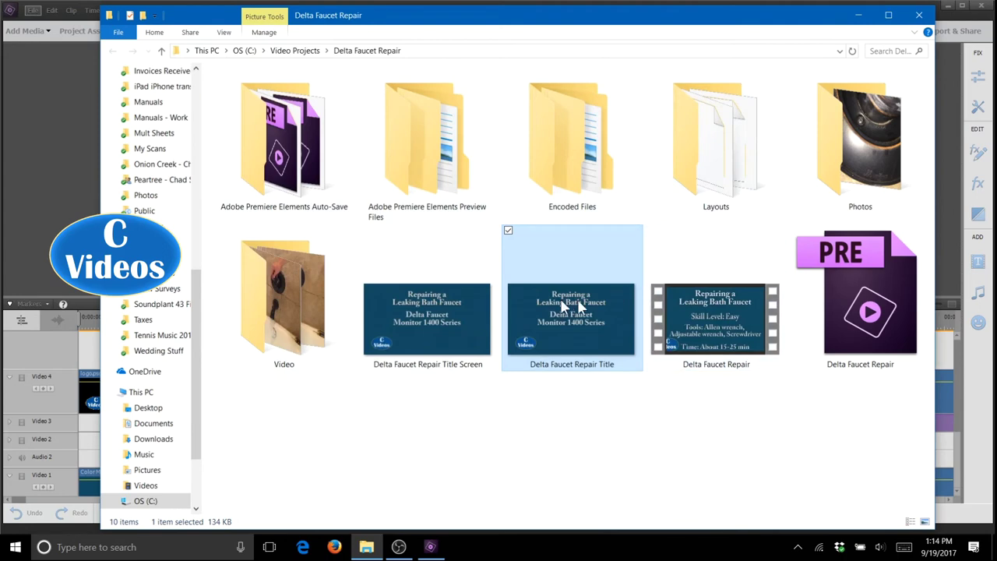
left_click(919, 14)
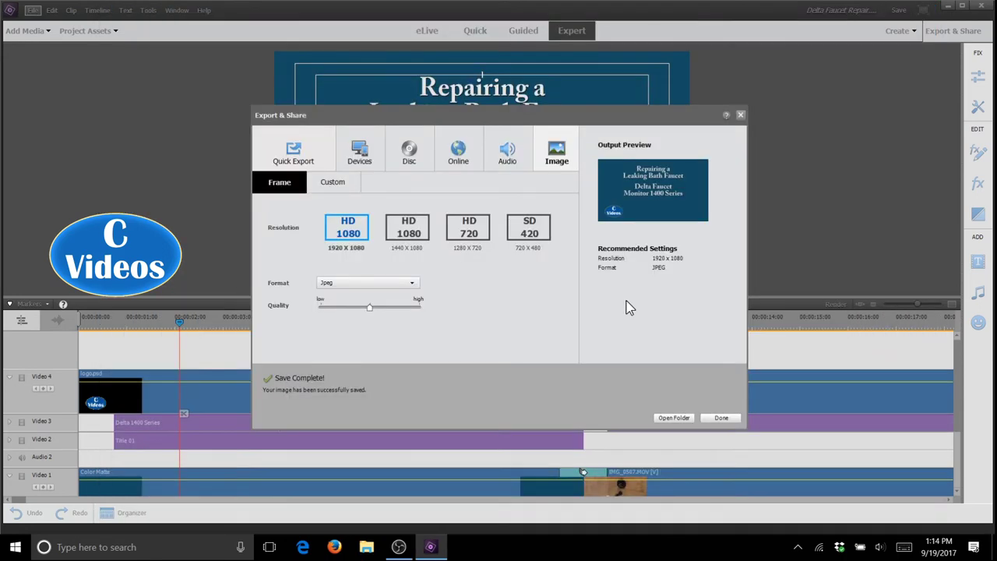